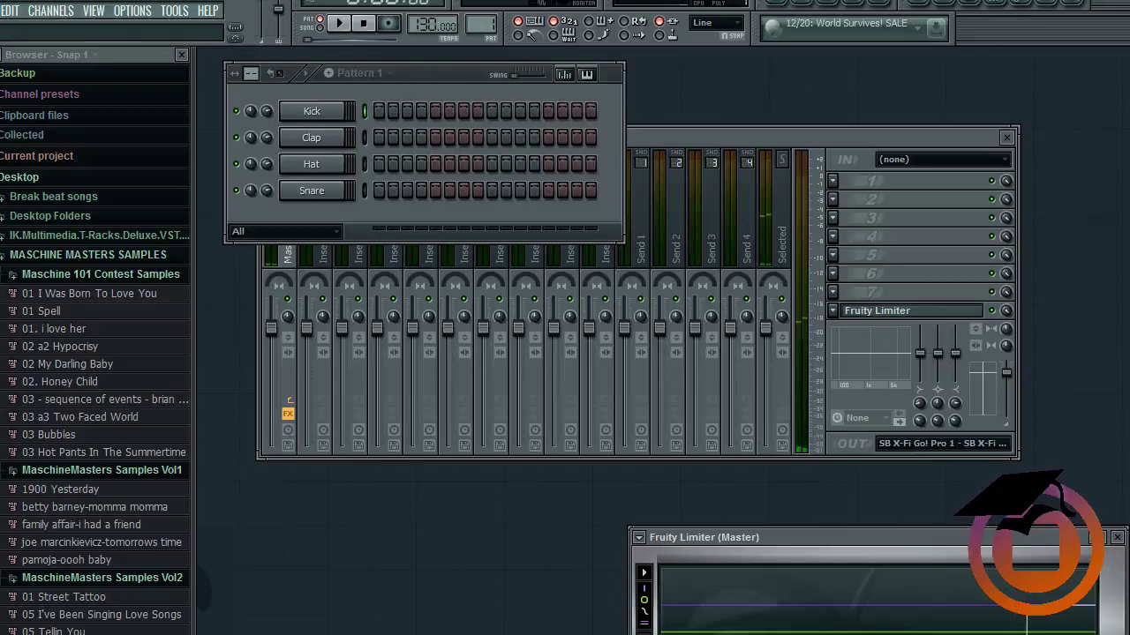
- Find Maschine in FL Studio's CHANNELS > Add one plugin list
{"action": "left_click", "coordinate": [50, 11]}
{"action": "mouse_move", "coordinate": [56, 29]}
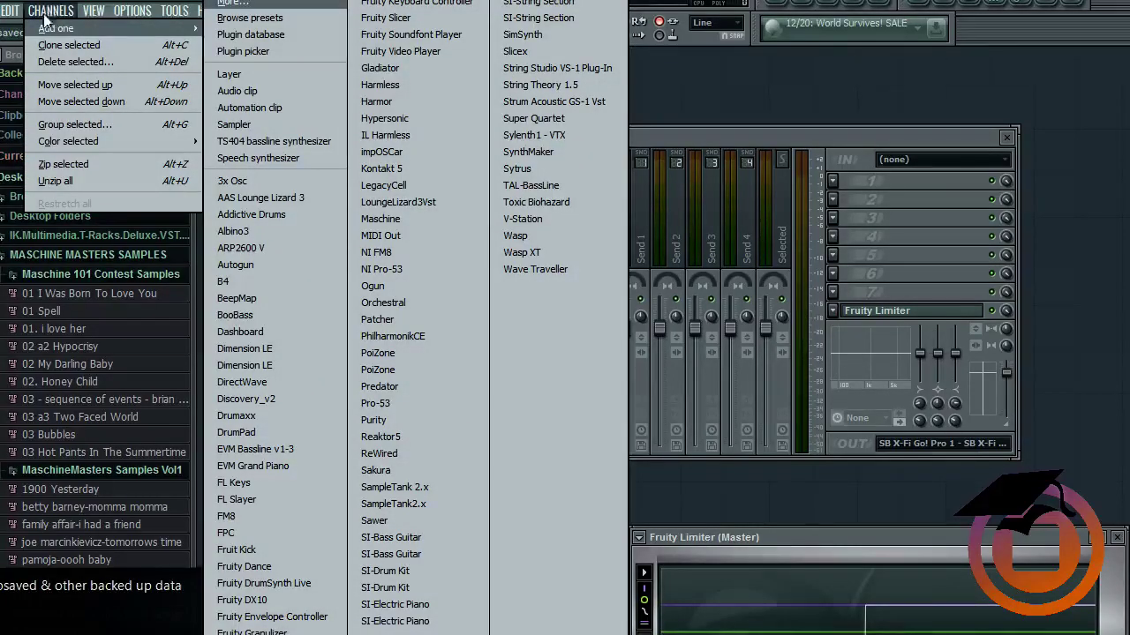
{"action": "left_click", "coordinate": [395, 228]}
{"action": "left_click", "coordinate": [174, 10]}
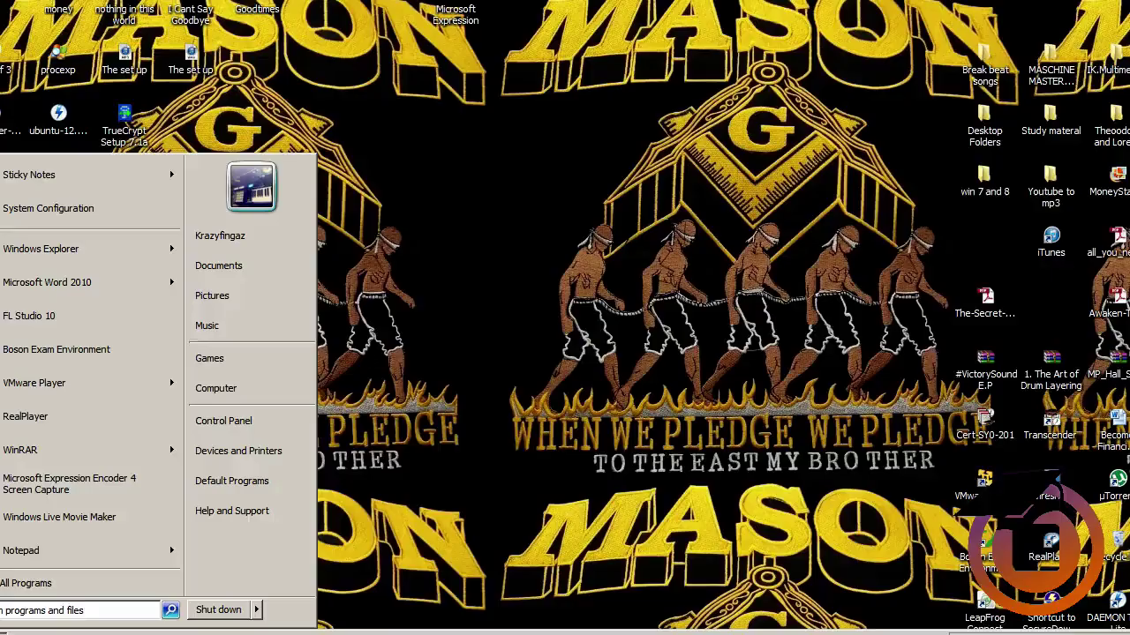
- Open the Program Files folder on the Gateway (C:) drive
{"action": "key", "text": "Escape"}
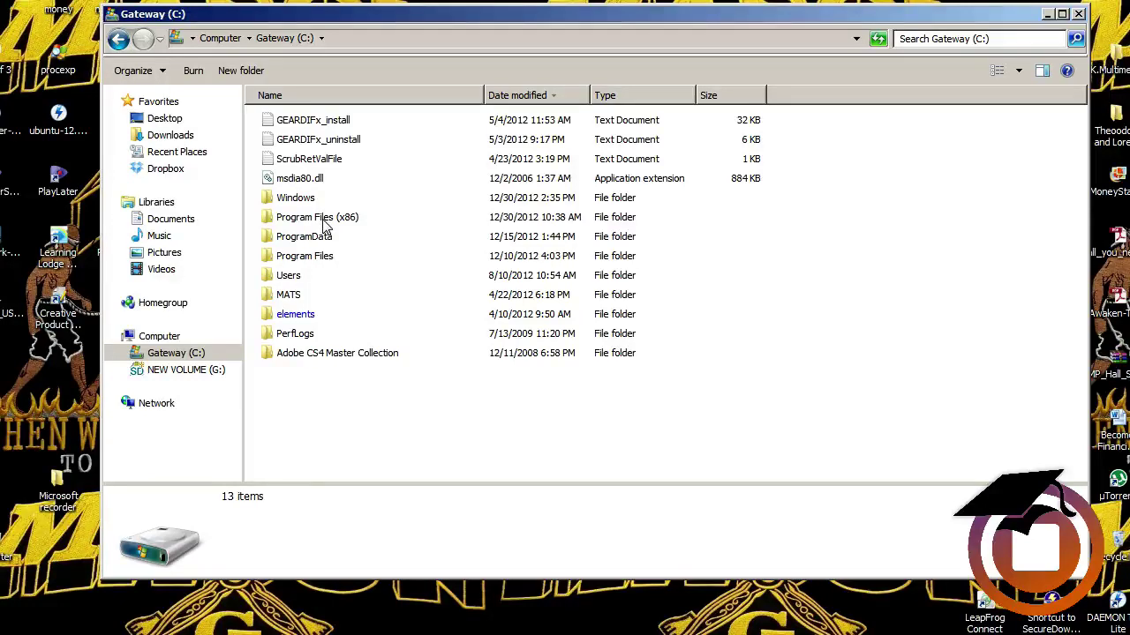
{"action": "left_click", "coordinate": [325, 225]}
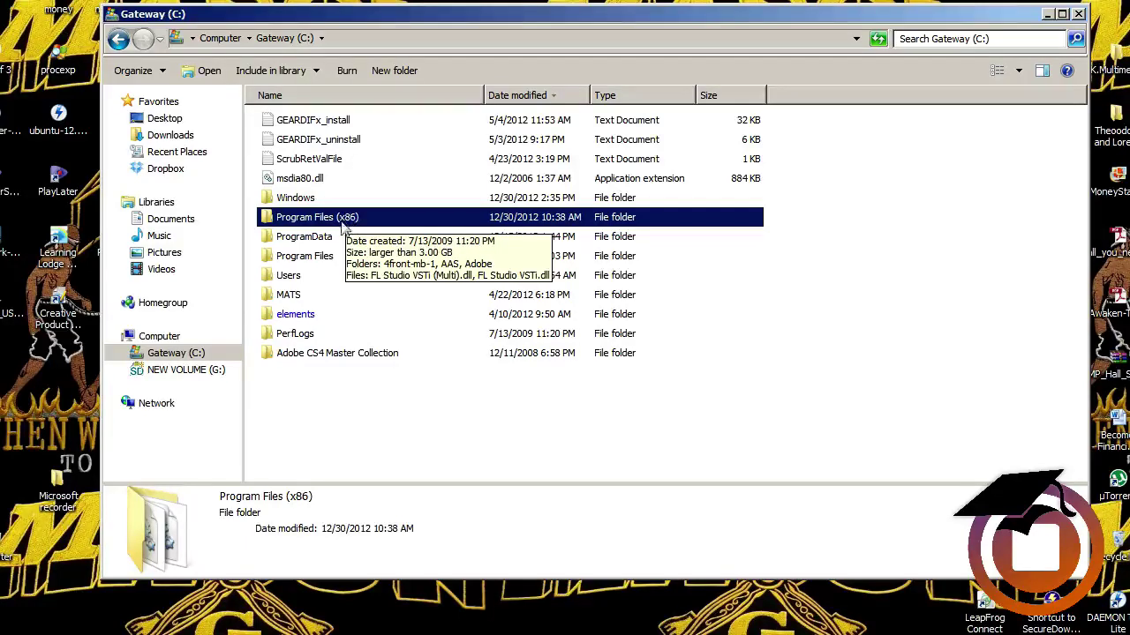
{"action": "left_click", "coordinate": [290, 262]}
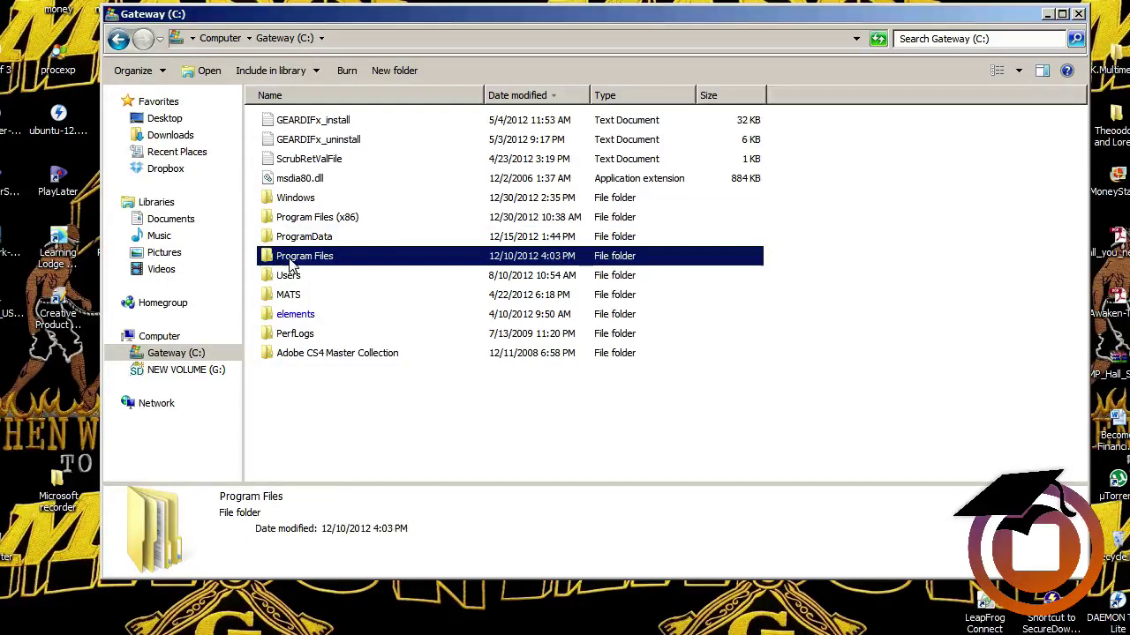
{"action": "double_click", "coordinate": [290, 264]}
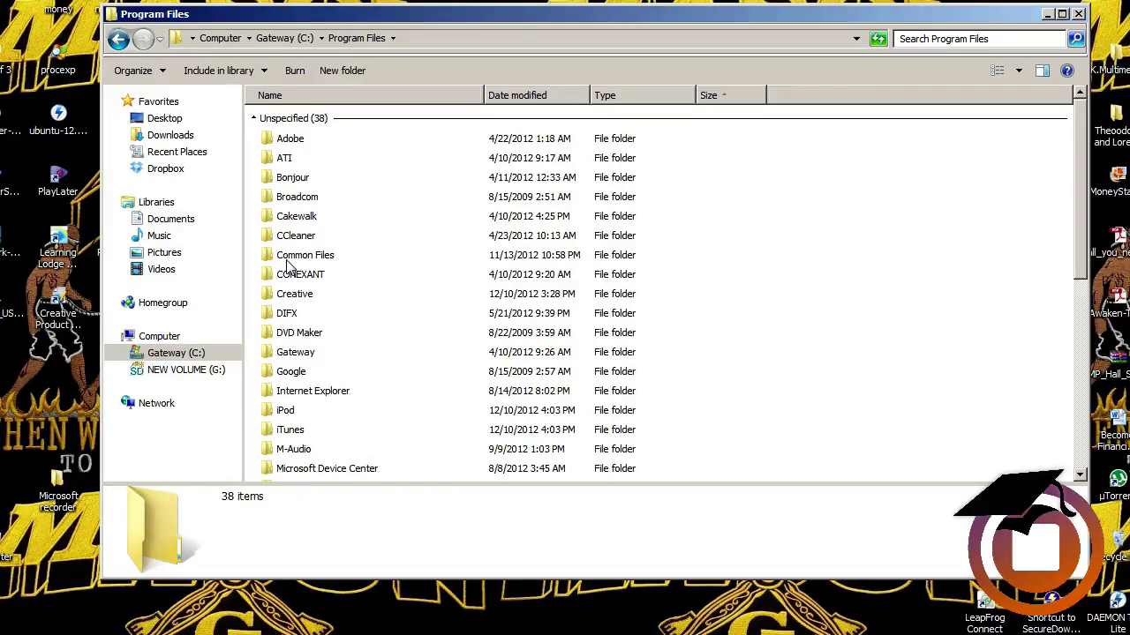
{"action": "scroll", "coordinate": [298, 366], "scroll_direction": "down", "scroll_amount": 3}
{"action": "scroll", "coordinate": [297, 366], "scroll_direction": "down", "scroll_amount": 3}
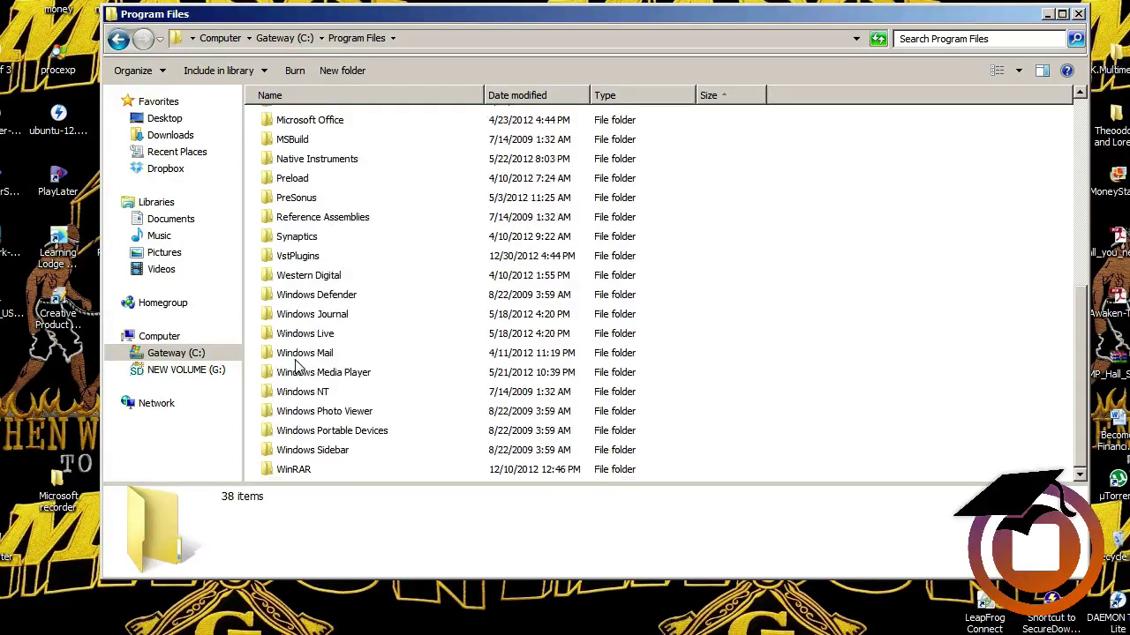
- Go into Native Instruments > Maschine > VSTPlugins 32 bit
{"action": "double_click", "coordinate": [315, 166]}
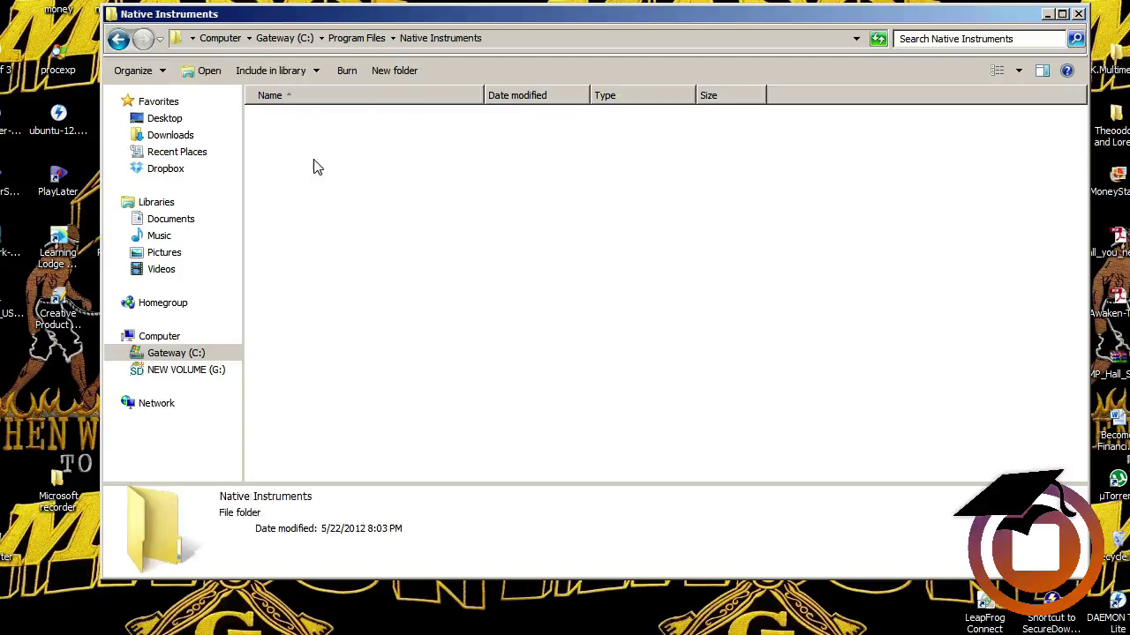
{"action": "left_click", "coordinate": [288, 240]}
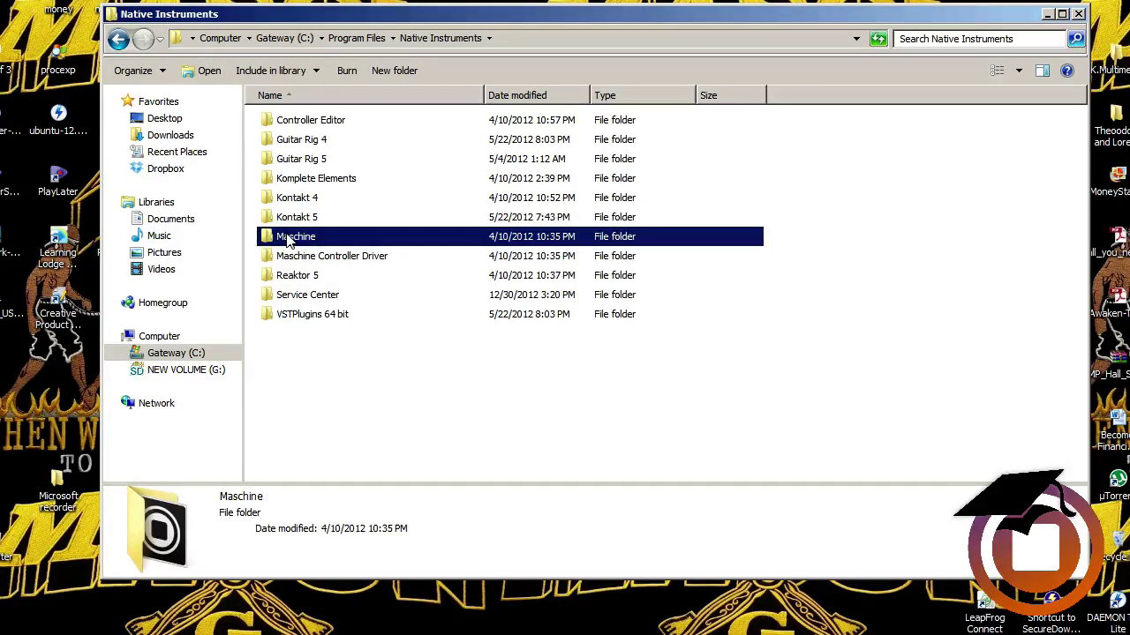
{"action": "double_click", "coordinate": [289, 240]}
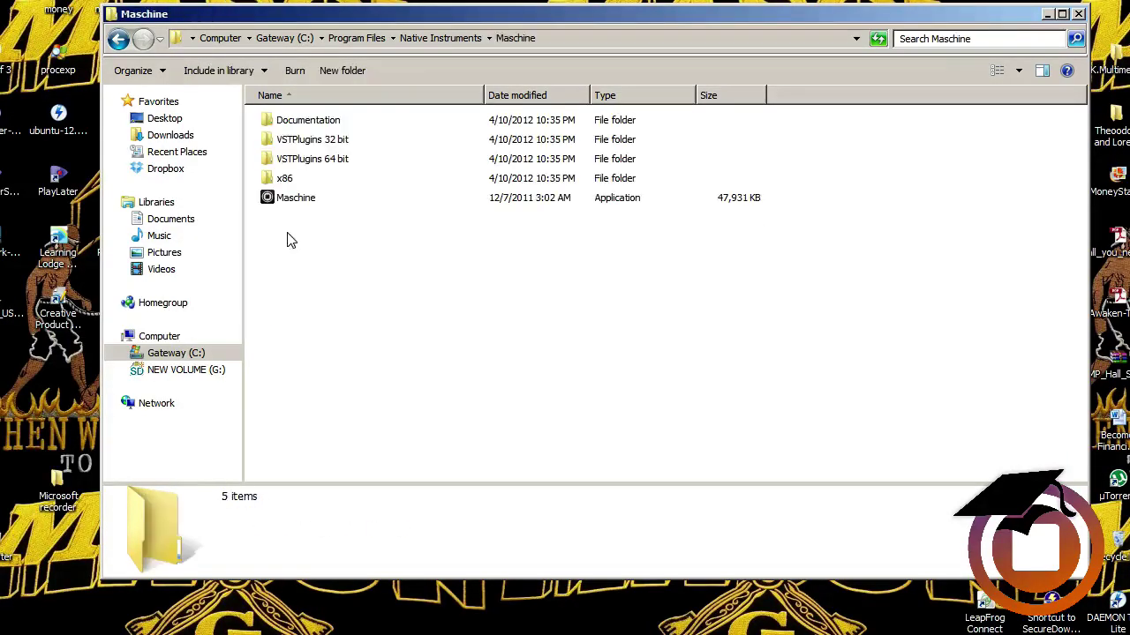
{"action": "left_click", "coordinate": [294, 148]}
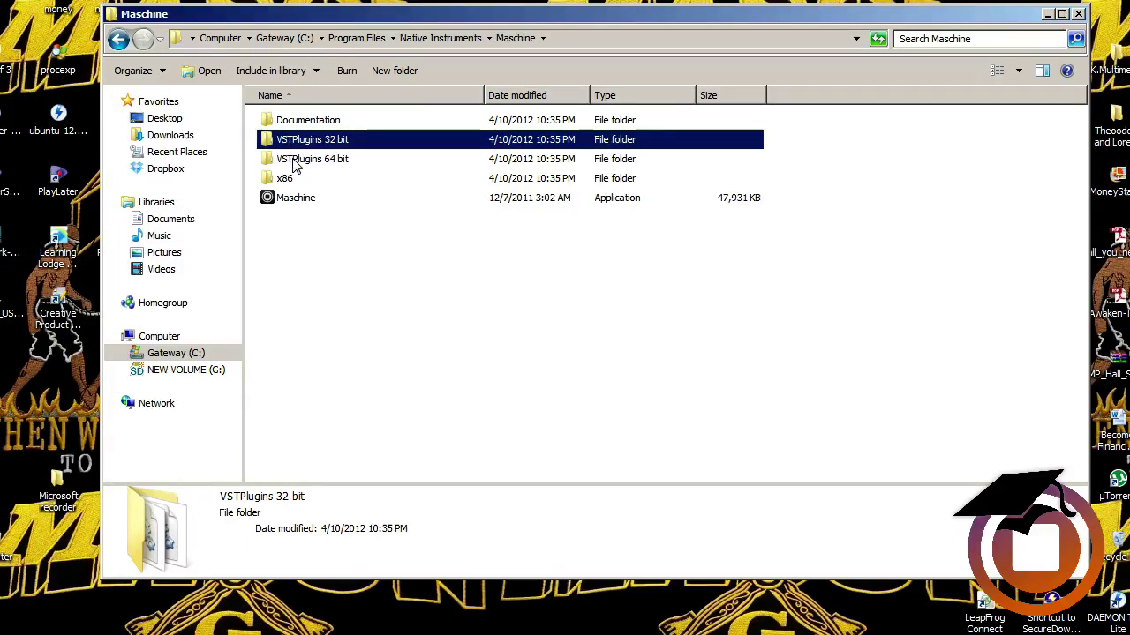
{"action": "left_click", "coordinate": [295, 162]}
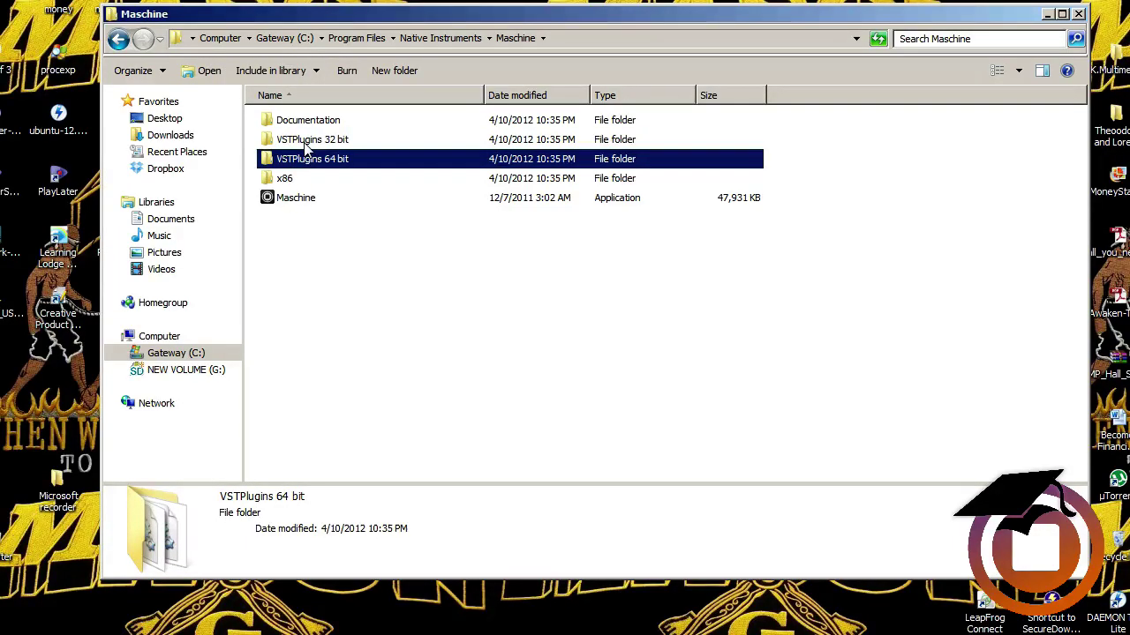
{"action": "double_click", "coordinate": [305, 143]}
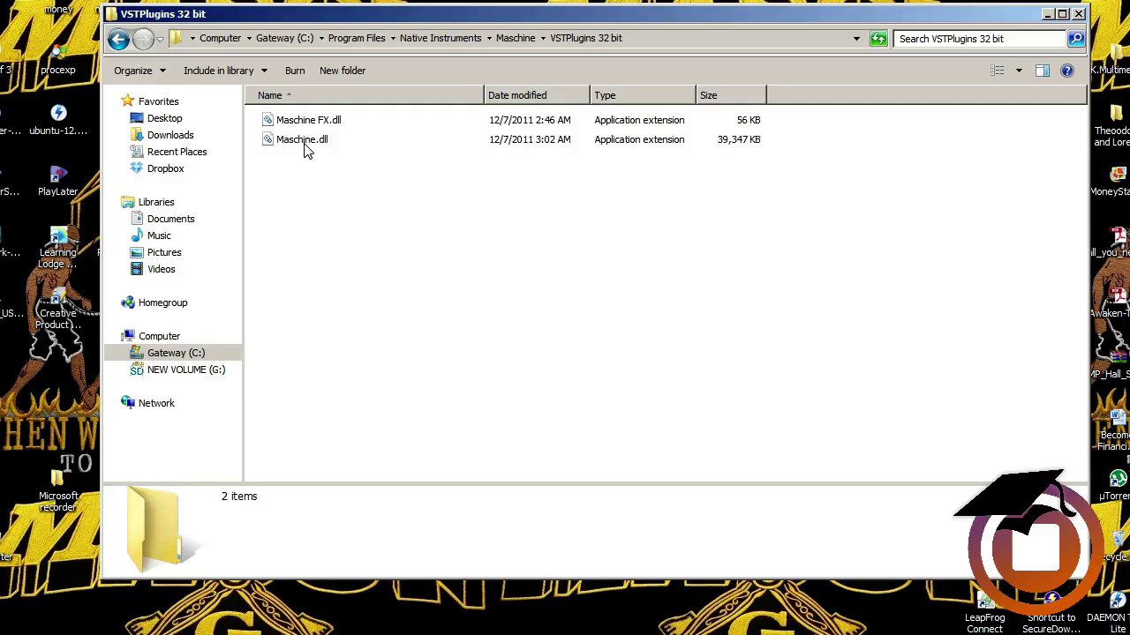
- Copy Maschine.dll to the clipboard
{"action": "left_click", "coordinate": [305, 146]}
{"action": "right_click", "coordinate": [305, 142]}
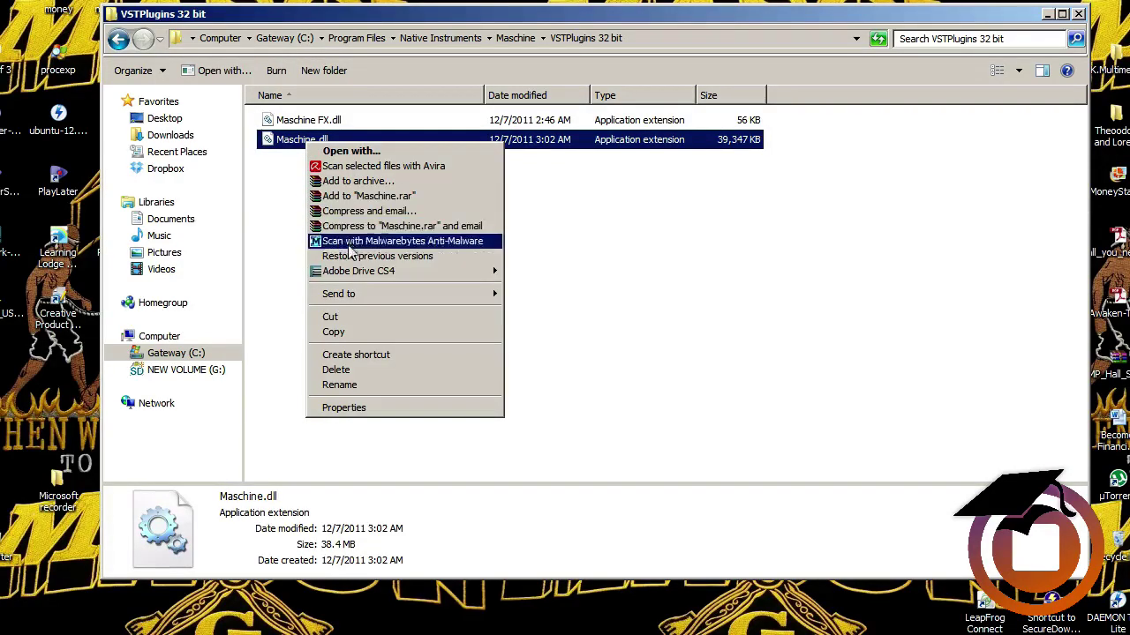
{"action": "left_click", "coordinate": [353, 332]}
{"action": "left_click", "coordinate": [388, 296]}
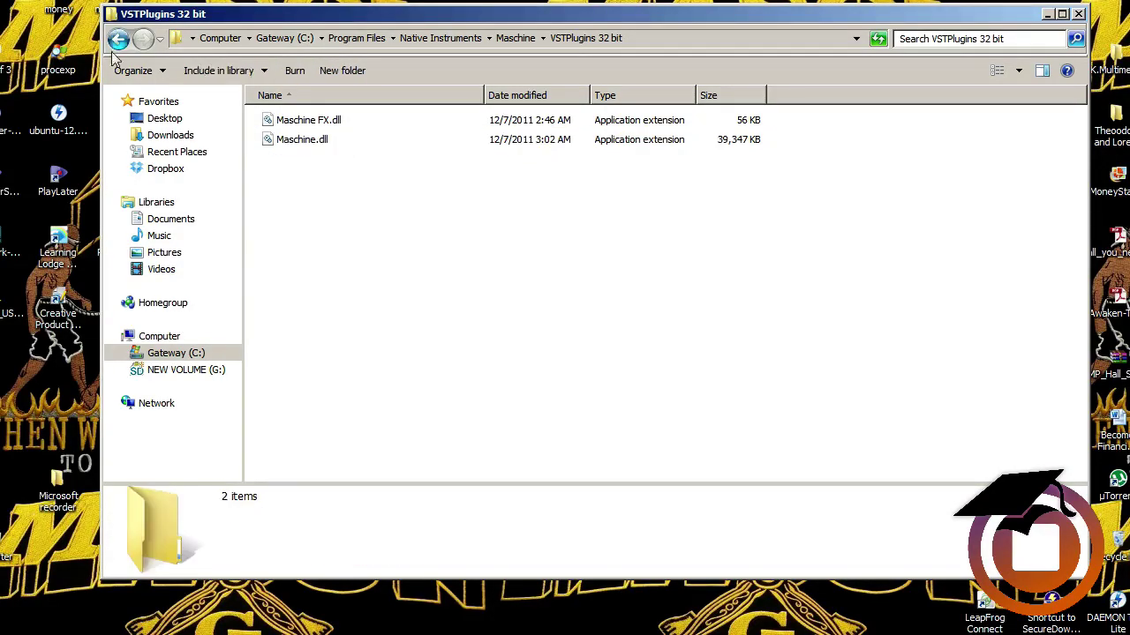
- Go back to the Gateway (C:) root and select Program Files (x86)
{"action": "left_click", "coordinate": [117, 39]}
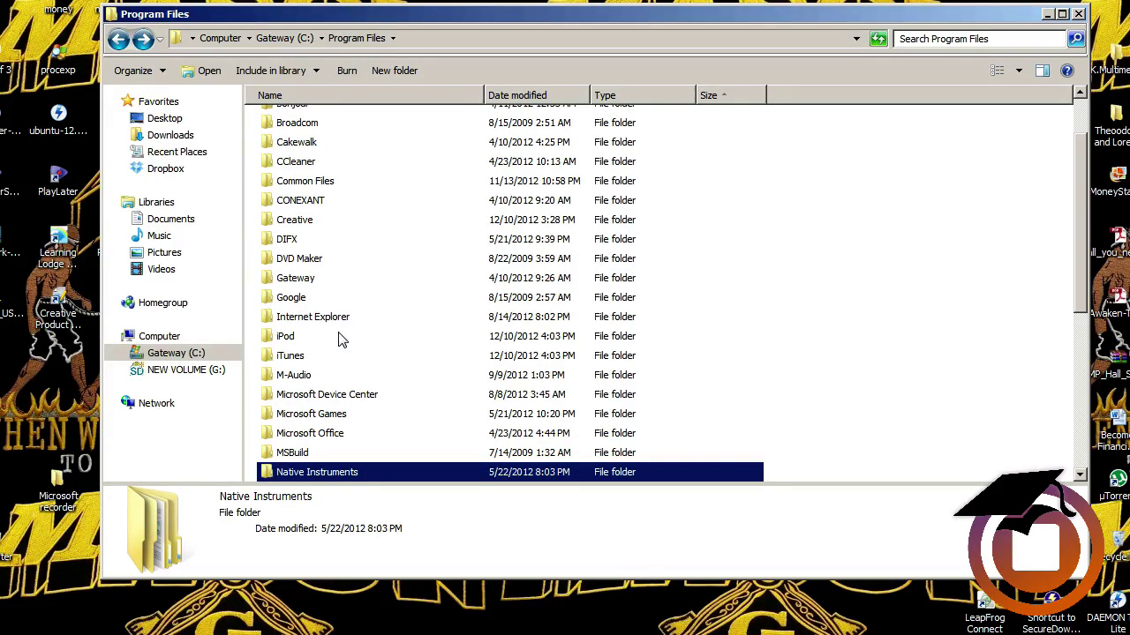
{"action": "scroll", "coordinate": [343, 340], "scroll_direction": "up", "scroll_amount": 2}
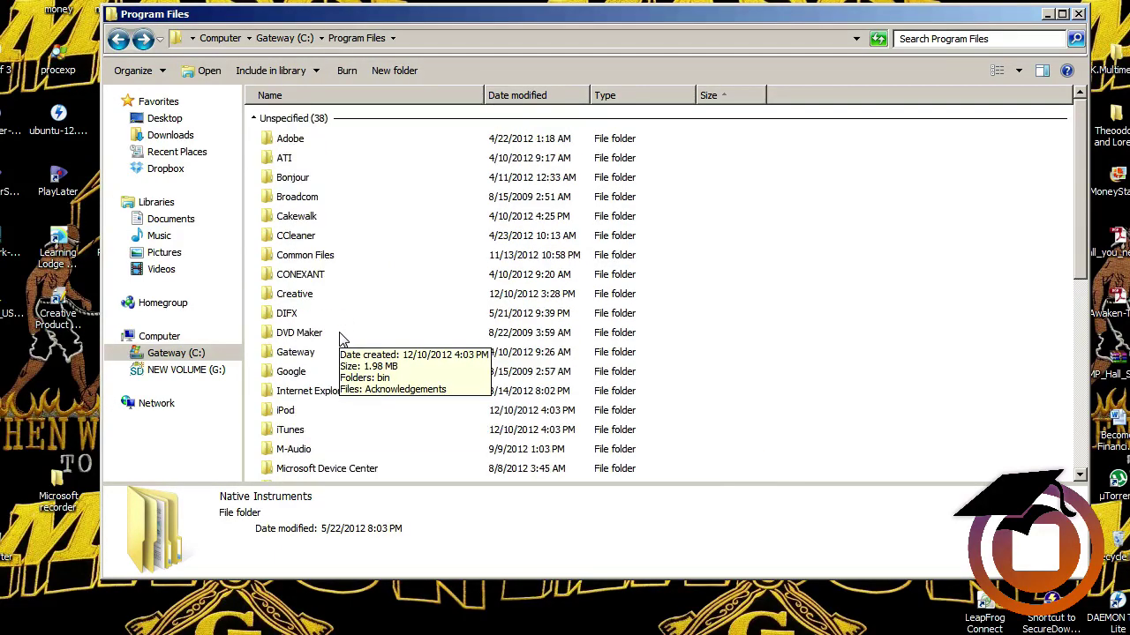
{"action": "left_click", "coordinate": [119, 39]}
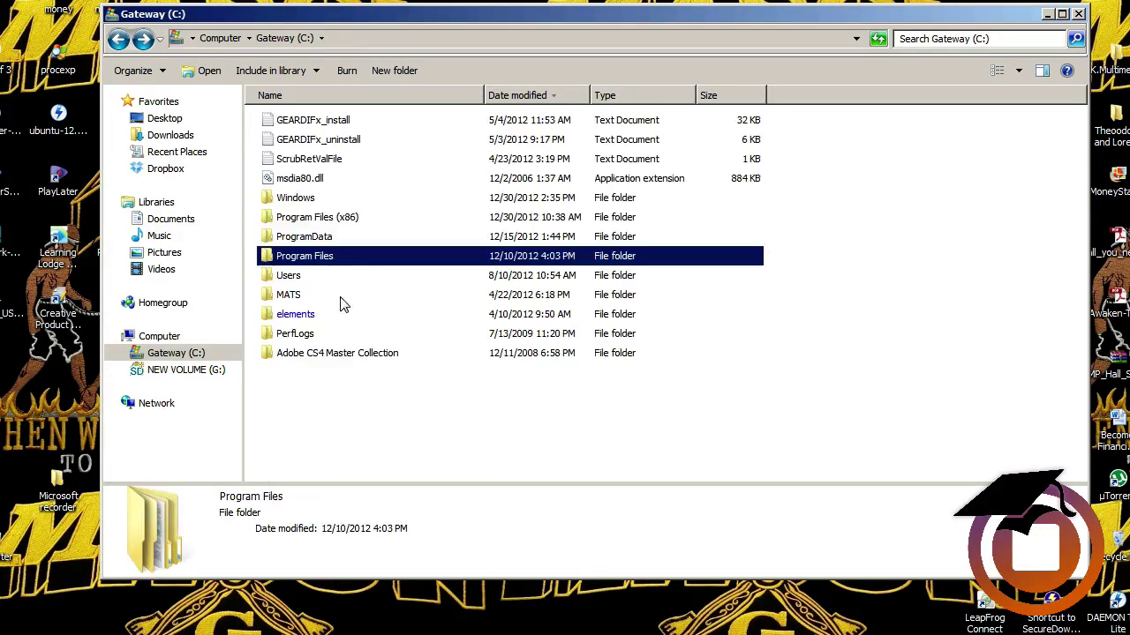
{"action": "left_click", "coordinate": [326, 222]}
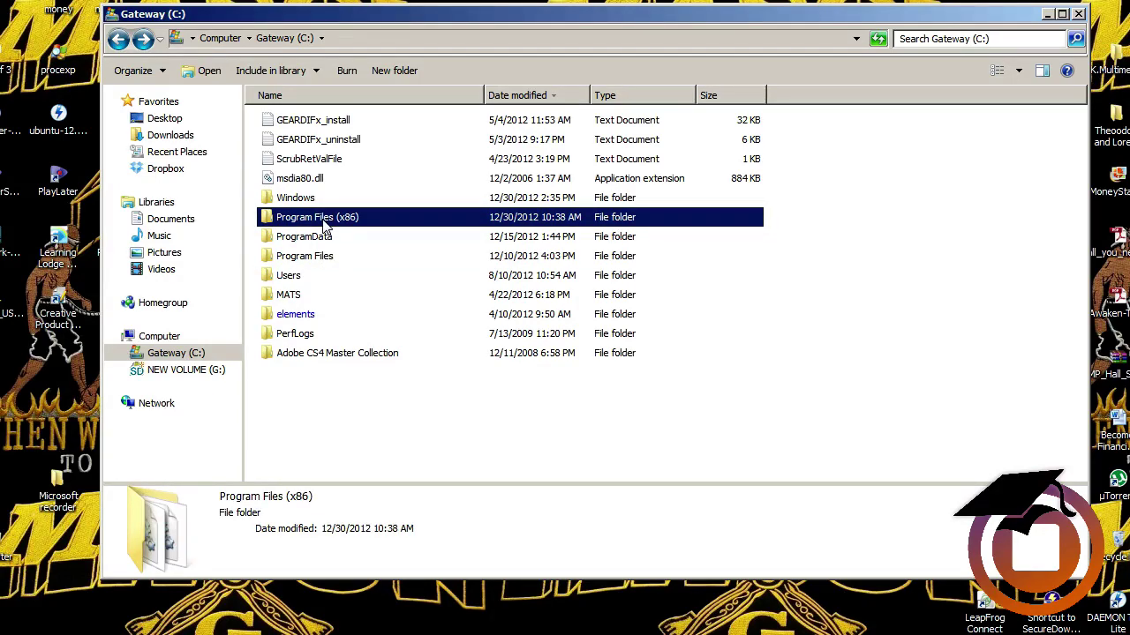
- Open Program Files (x86) and browse its folders down to Image-Line
{"action": "double_click", "coordinate": [325, 222]}
{"action": "scroll", "coordinate": [304, 316], "scroll_direction": "down", "scroll_amount": 4}
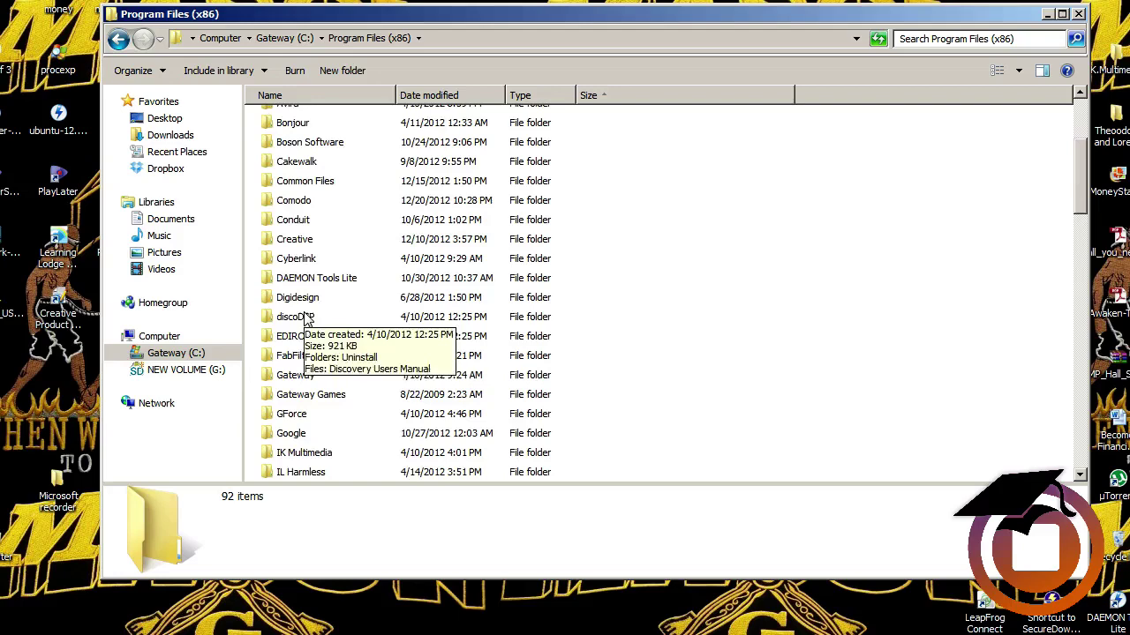
{"action": "scroll", "coordinate": [304, 319], "scroll_direction": "down", "scroll_amount": 7}
{"action": "scroll", "coordinate": [305, 320], "scroll_direction": "down", "scroll_amount": 3}
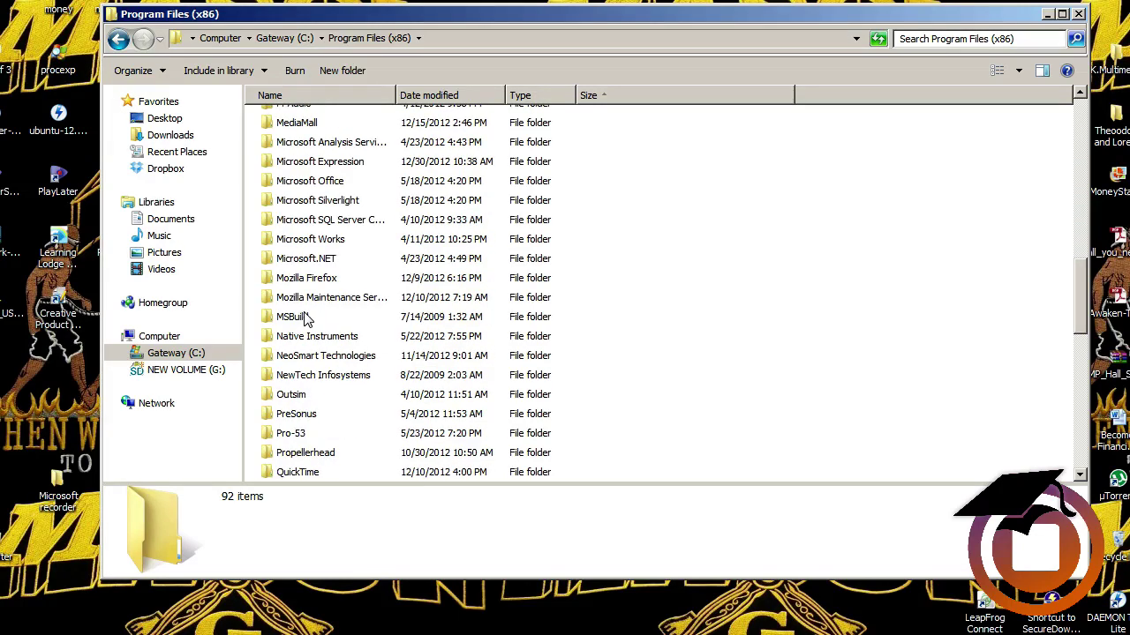
{"action": "scroll", "coordinate": [304, 320], "scroll_direction": "up", "scroll_amount": 7}
{"action": "scroll", "coordinate": [304, 319], "scroll_direction": "up", "scroll_amount": 4}
{"action": "scroll", "coordinate": [304, 319], "scroll_direction": "up", "scroll_amount": 3}
{"action": "scroll", "coordinate": [305, 319], "scroll_direction": "down", "scroll_amount": 7}
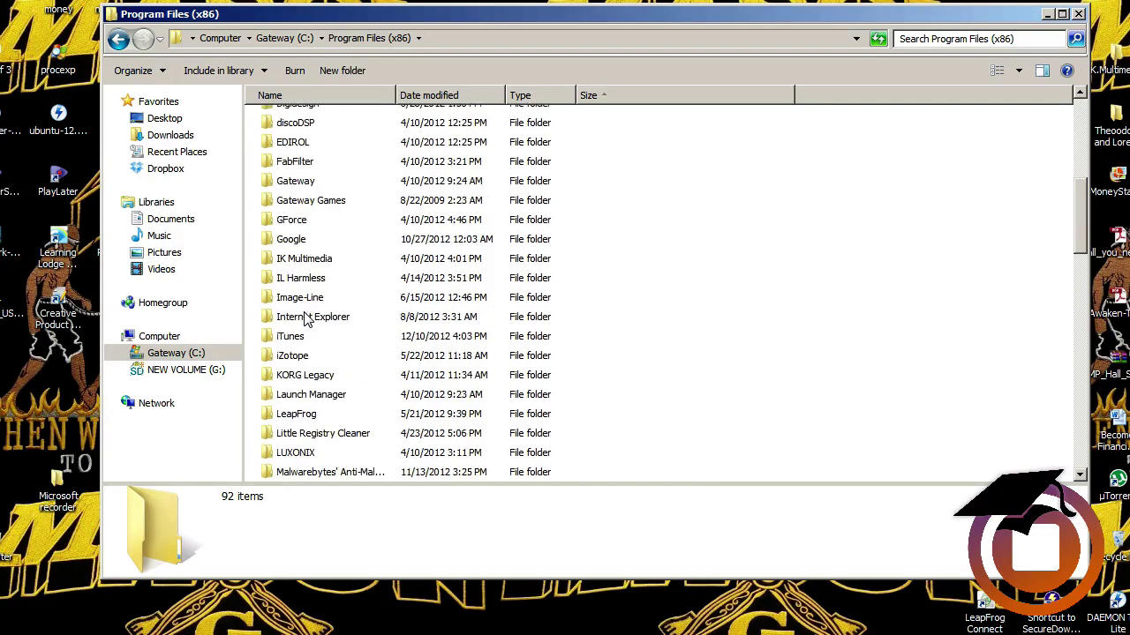
{"action": "left_click", "coordinate": [300, 303]}
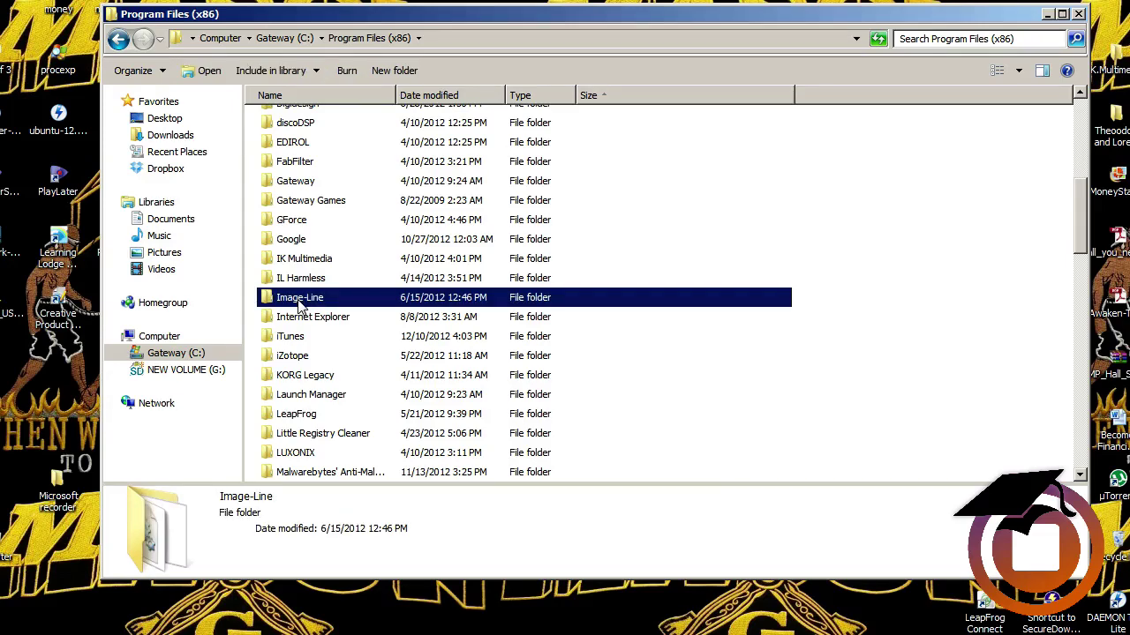
- Open the VstPlugins folder in Program Files (x86)
{"action": "scroll", "coordinate": [300, 303], "scroll_direction": "down", "scroll_amount": 10}
{"action": "scroll", "coordinate": [300, 309], "scroll_direction": "down", "scroll_amount": 7}
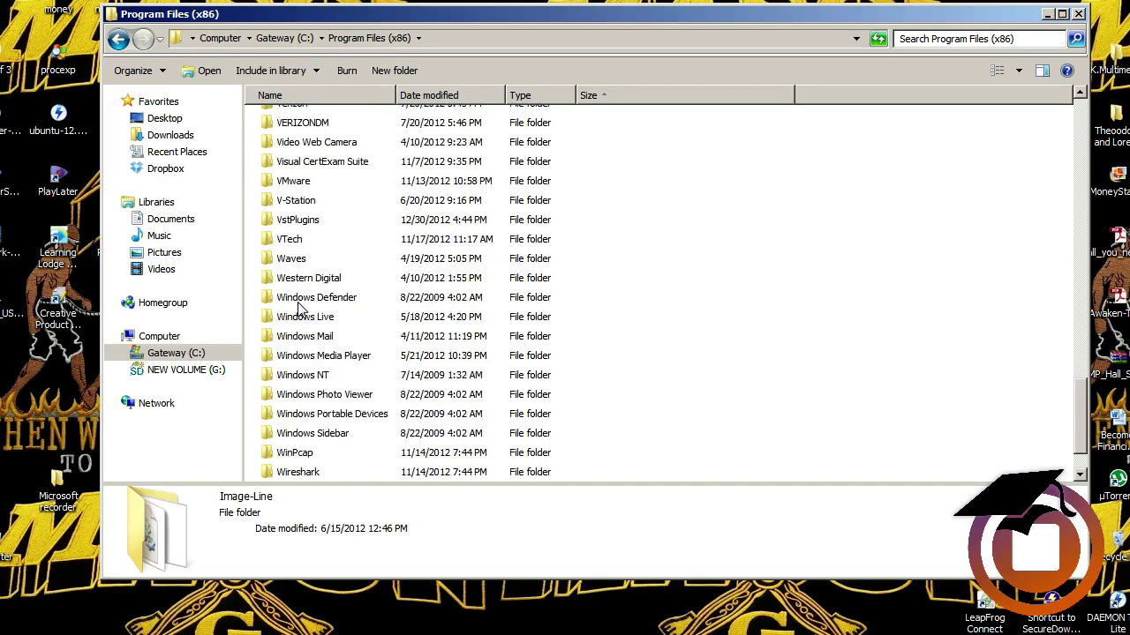
{"action": "scroll", "coordinate": [298, 335], "scroll_direction": "down", "scroll_amount": 2}
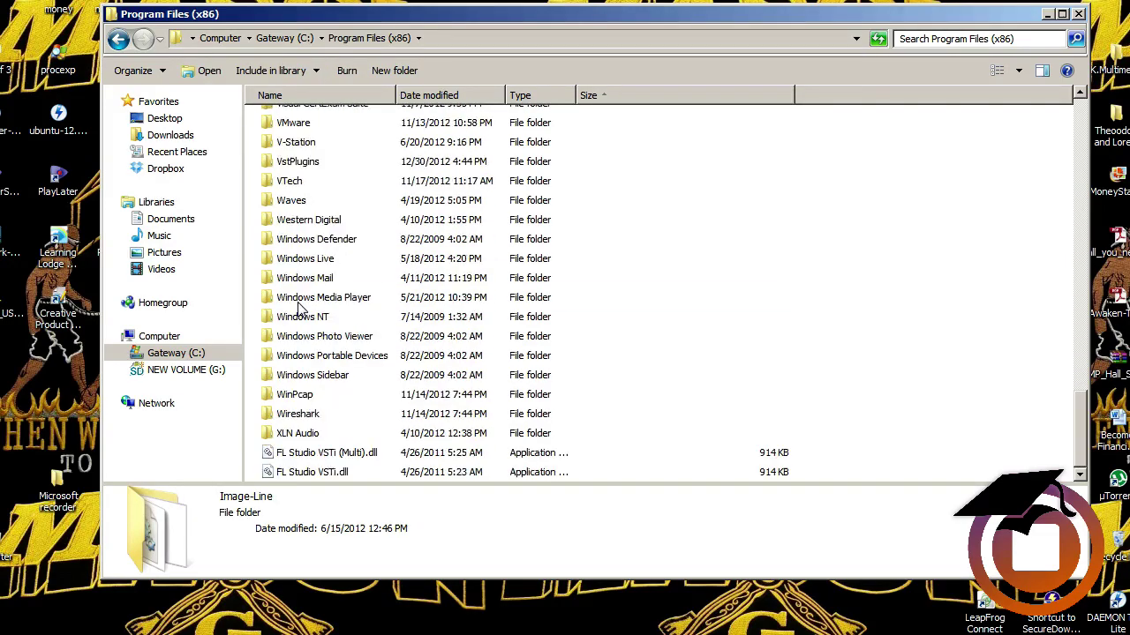
{"action": "left_click", "coordinate": [291, 168]}
{"action": "double_click", "coordinate": [288, 170]}
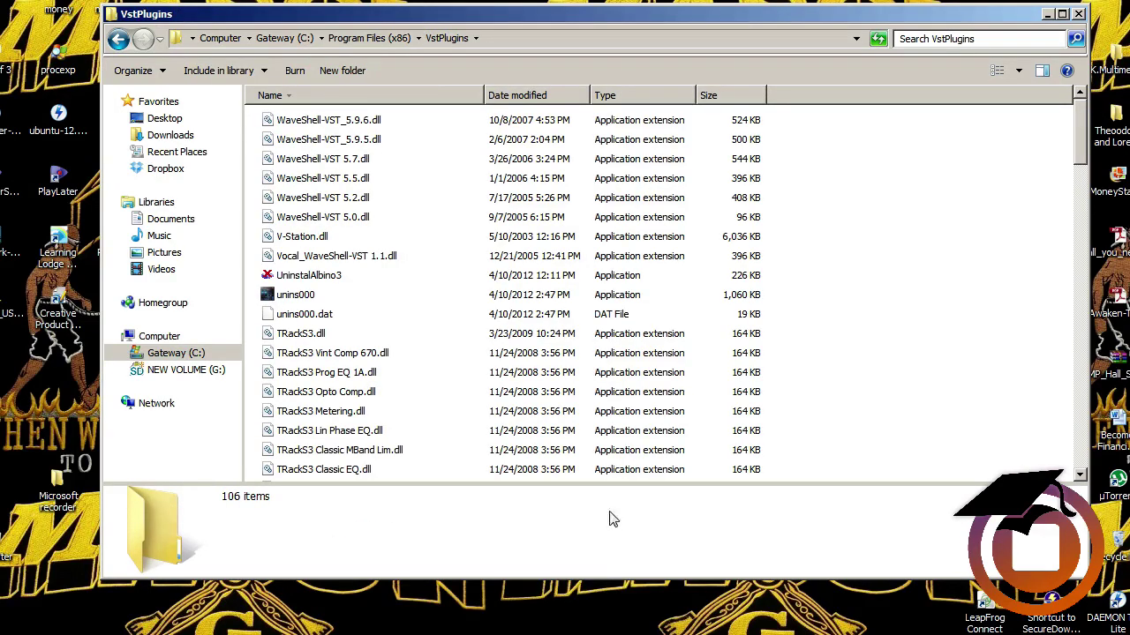
{"action": "scroll", "coordinate": [636, 443], "scroll_direction": "down", "scroll_amount": 8}
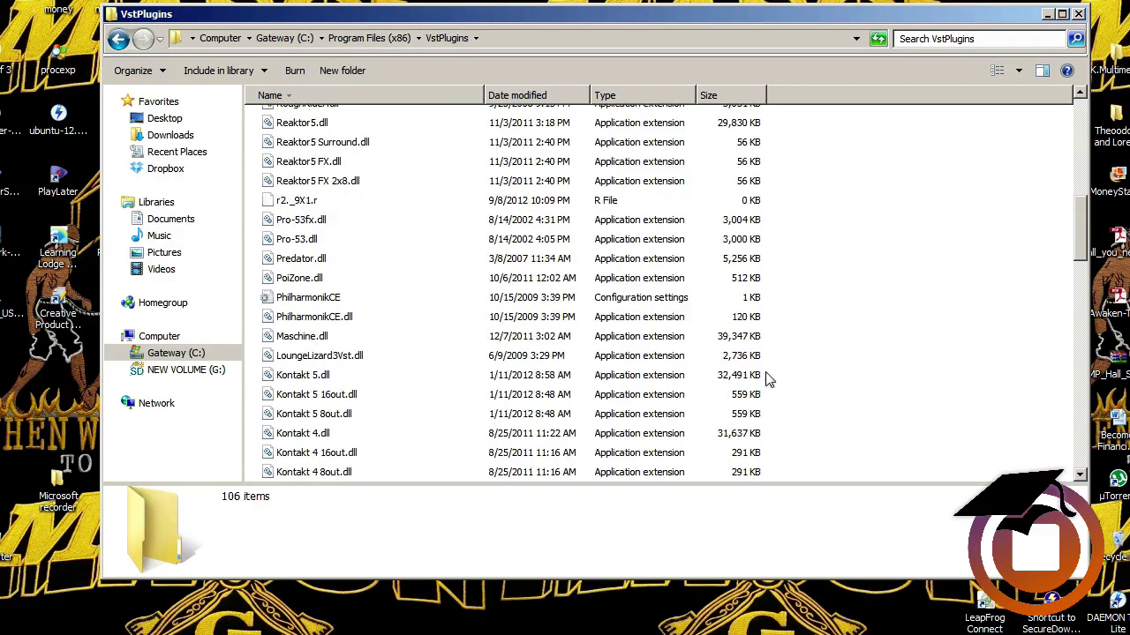
- Locate Maschine.dll in VstPlugins and confirm it is Maschine 1.7.2, 38.4 MB
{"action": "right_click", "coordinate": [828, 328]}
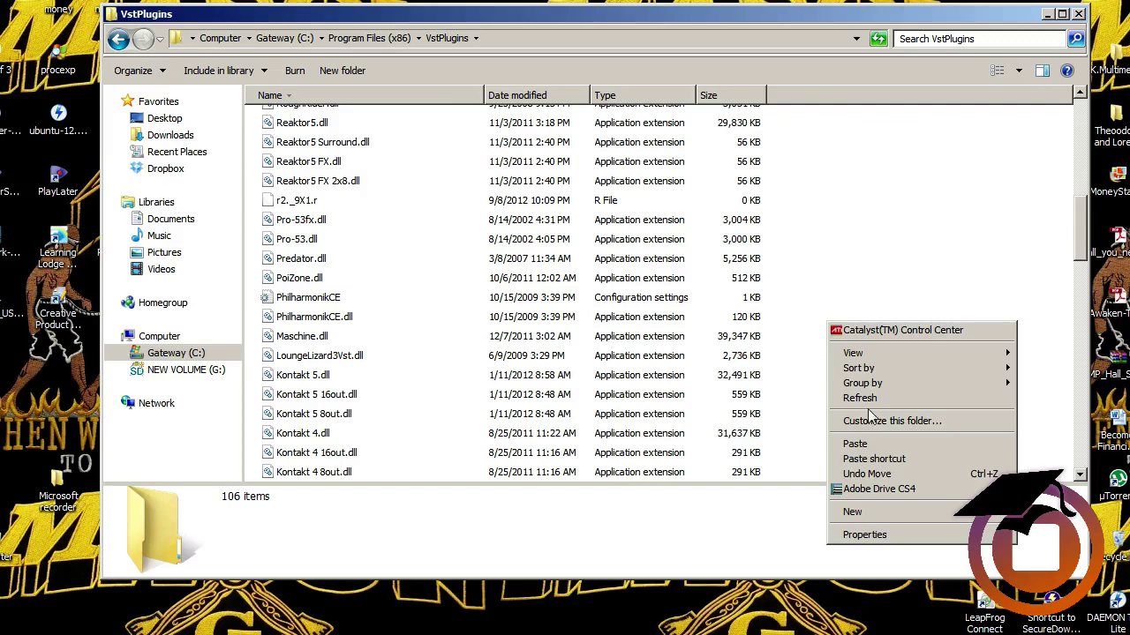
{"action": "left_click", "coordinate": [837, 305]}
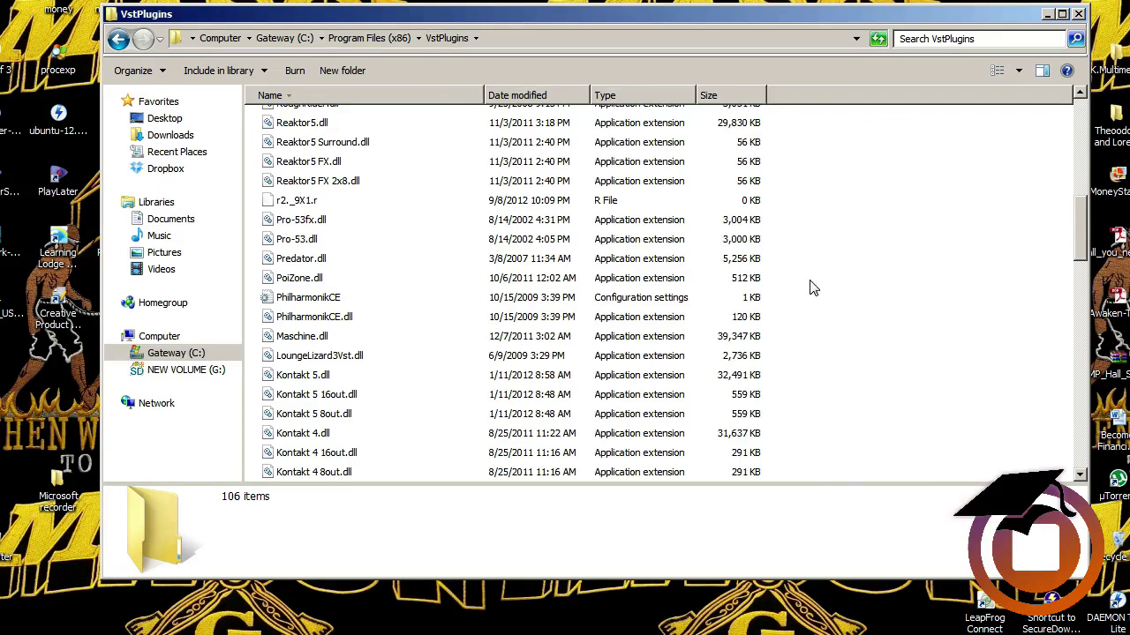
{"action": "left_click", "coordinate": [607, 238]}
{"action": "key", "text": "m"}
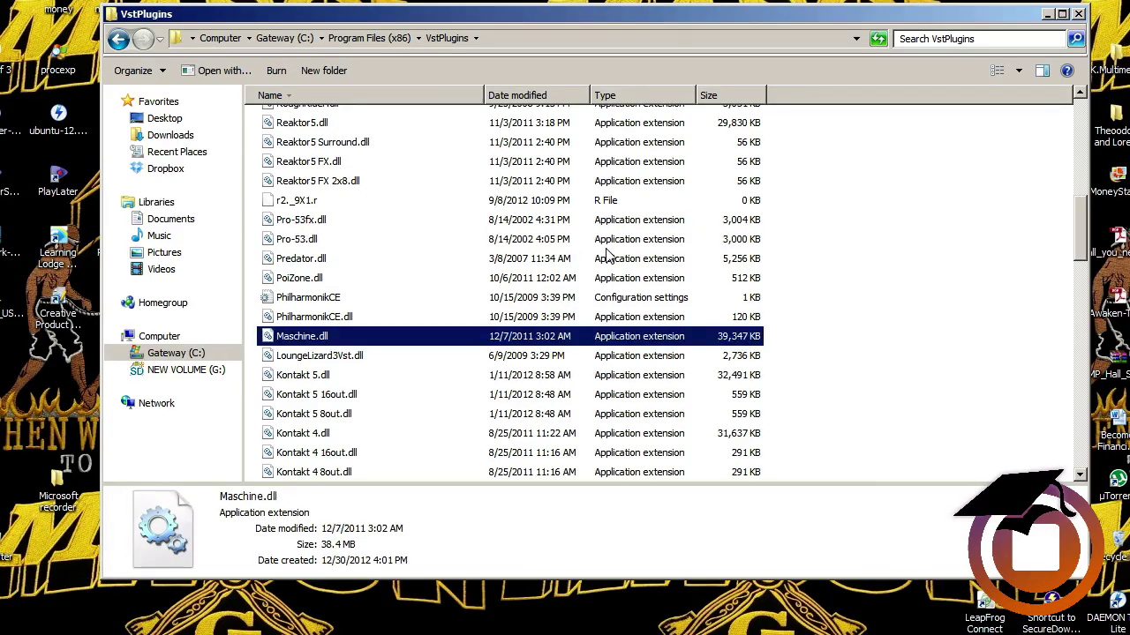
{"action": "key", "text": "m"}
{"action": "key", "text": "m"}
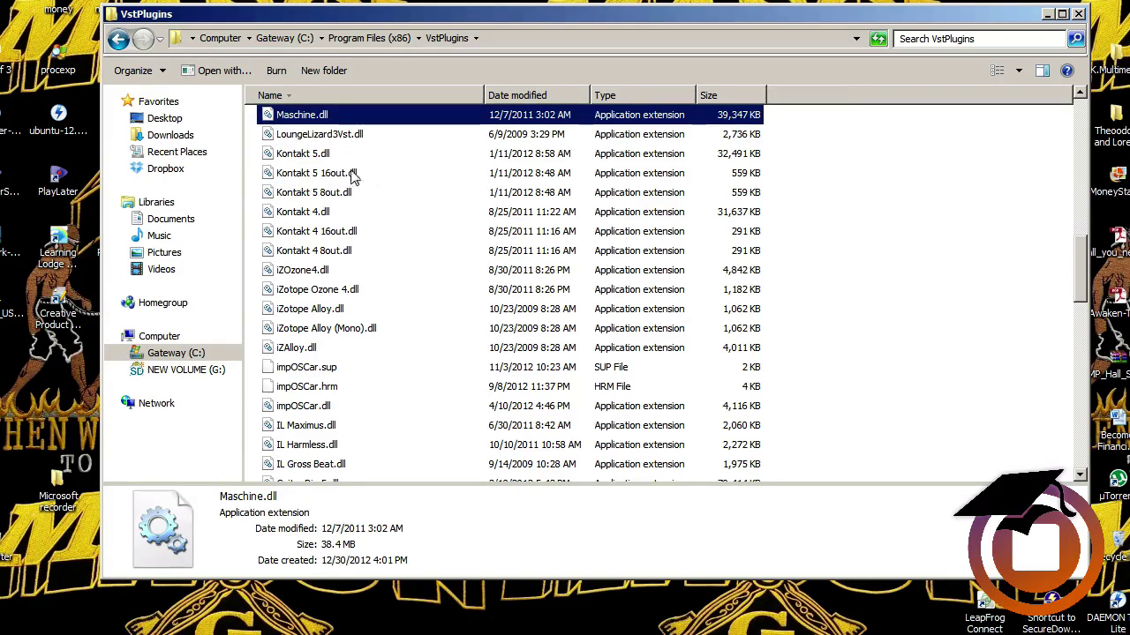
- Close the VstPlugins window and open FL Studio's full plugin list via CHANNELS > Add one > More...
{"action": "left_click", "coordinate": [1076, 15]}
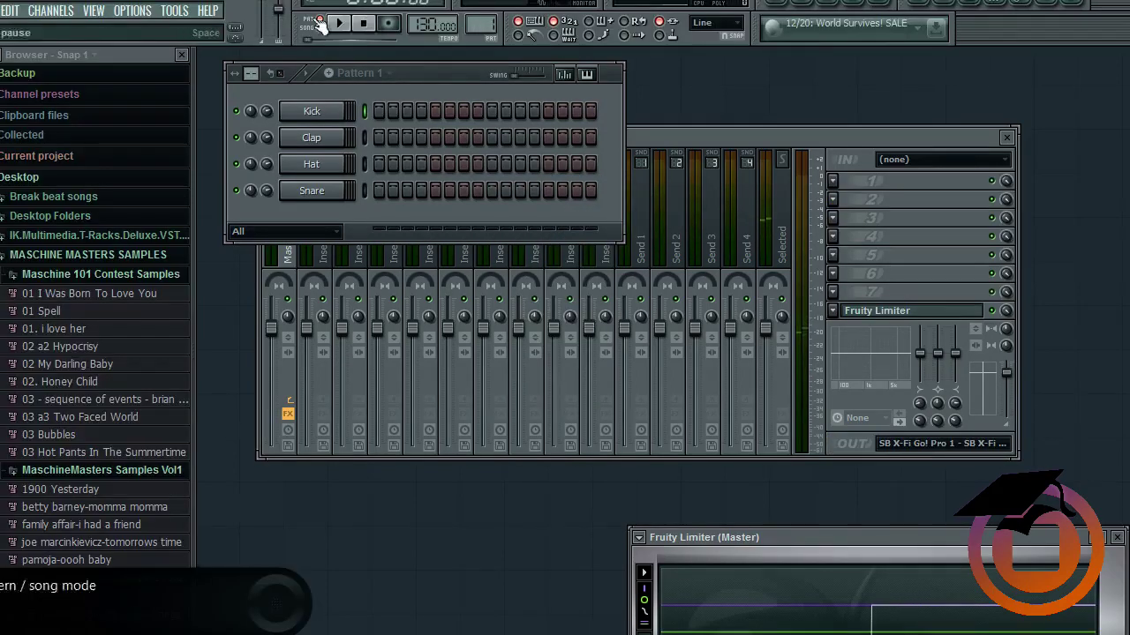
{"action": "left_click", "coordinate": [48, 11]}
{"action": "mouse_move", "coordinate": [56, 28]}
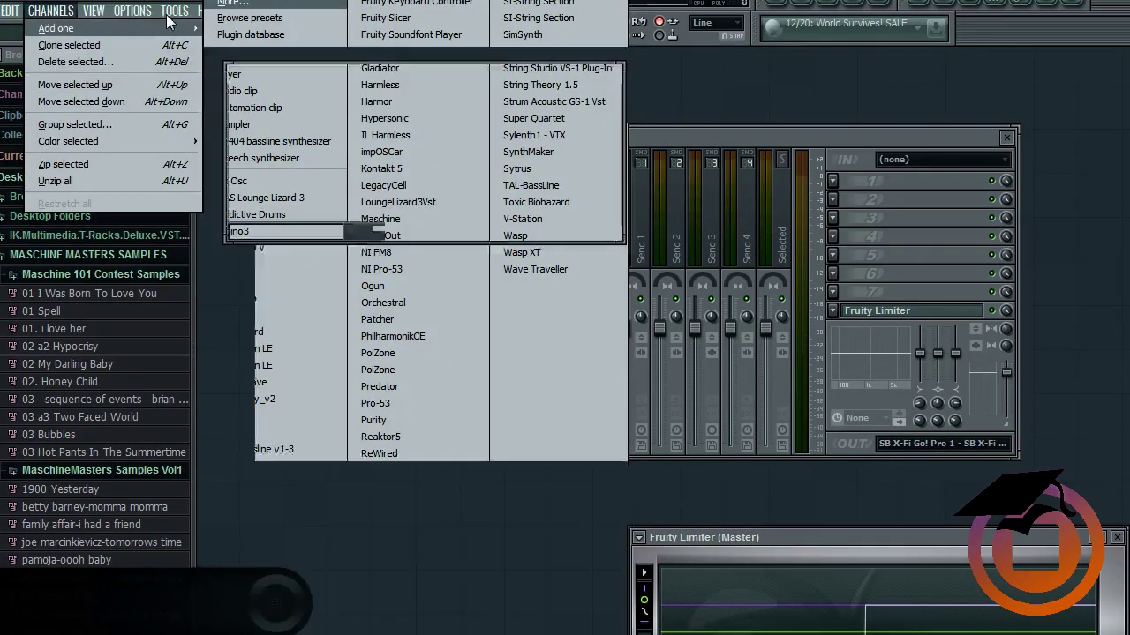
{"action": "left_click", "coordinate": [208, 10]}
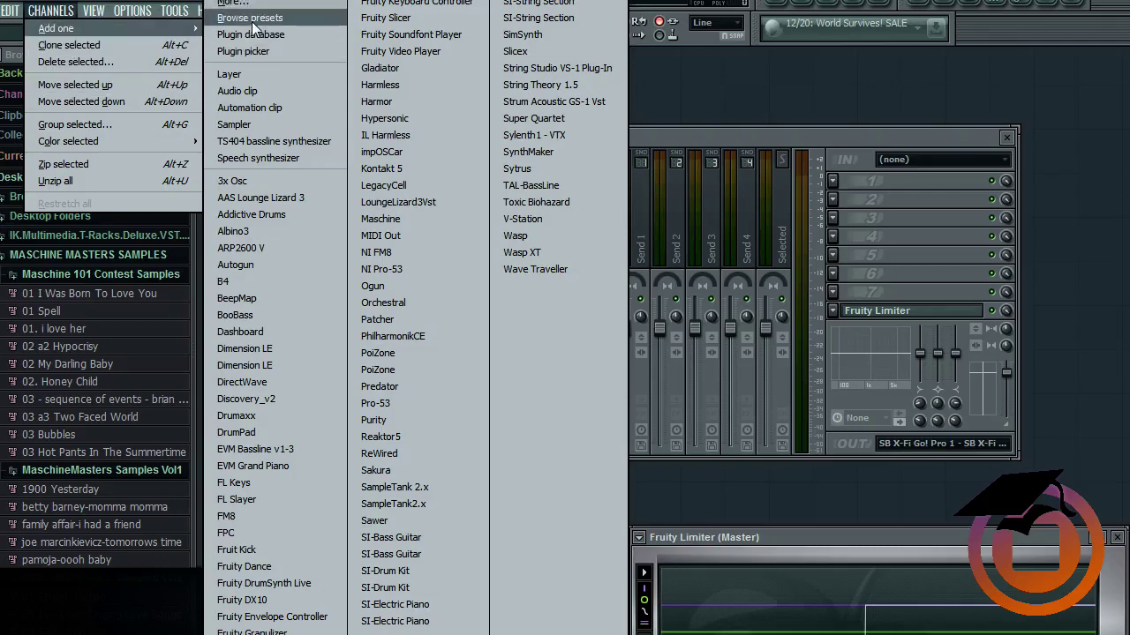
{"action": "left_click", "coordinate": [263, 4]}
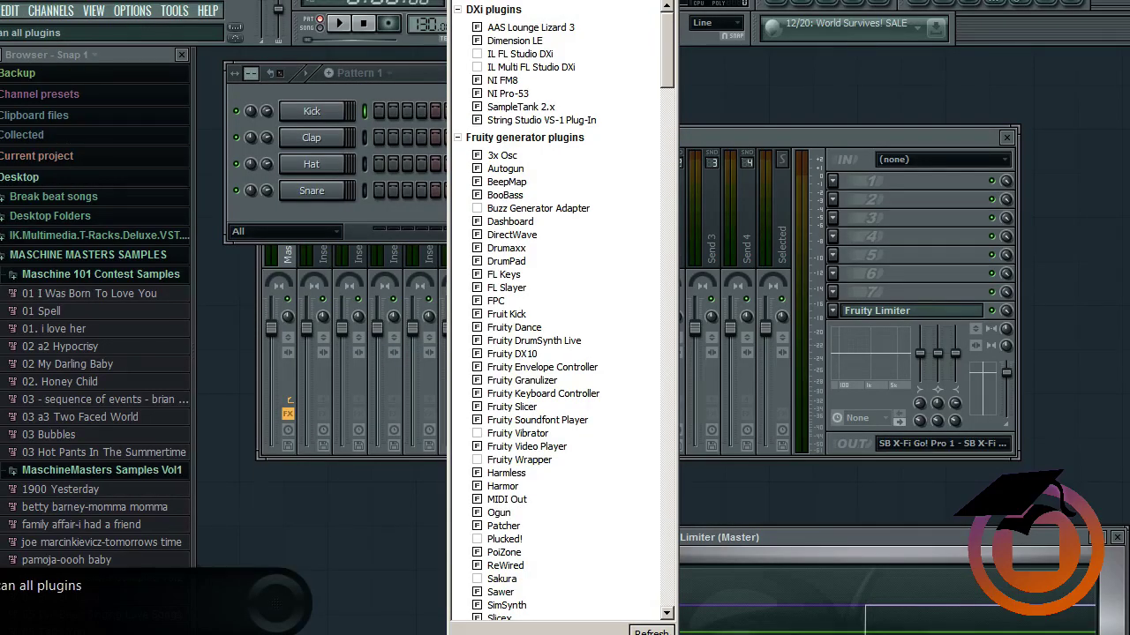
- Refresh the plugin list and tick Maschine's checkbox so it's offered for new channels
{"action": "left_click", "coordinate": [651, 632]}
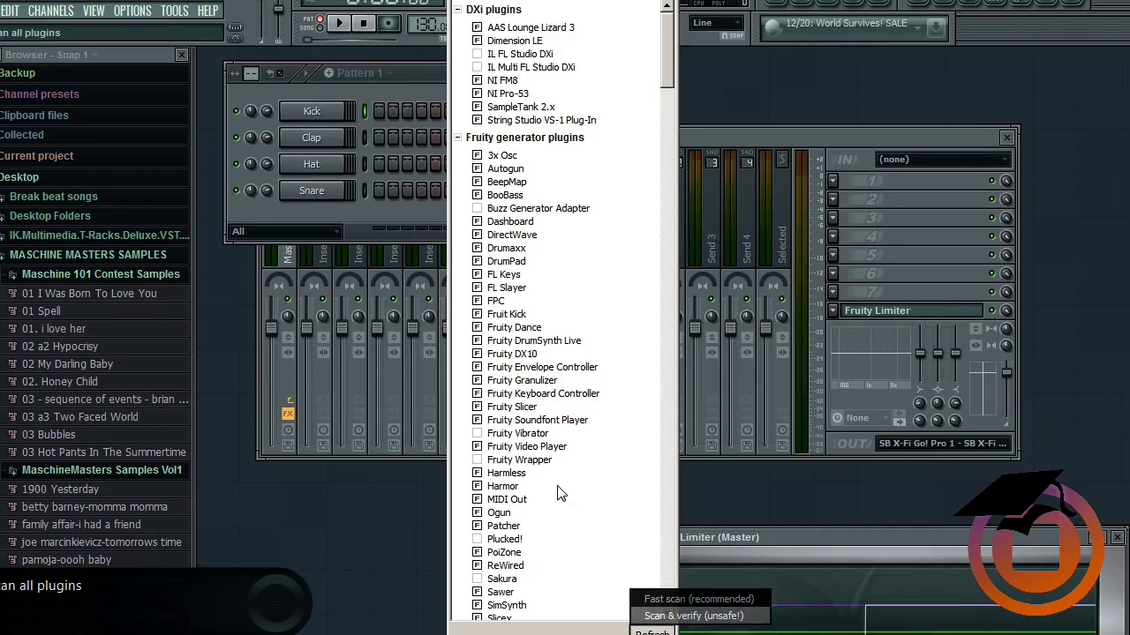
{"action": "scroll", "coordinate": [556, 429], "scroll_direction": "down", "scroll_amount": 8}
{"action": "scroll", "coordinate": [558, 424], "scroll_direction": "down", "scroll_amount": 12}
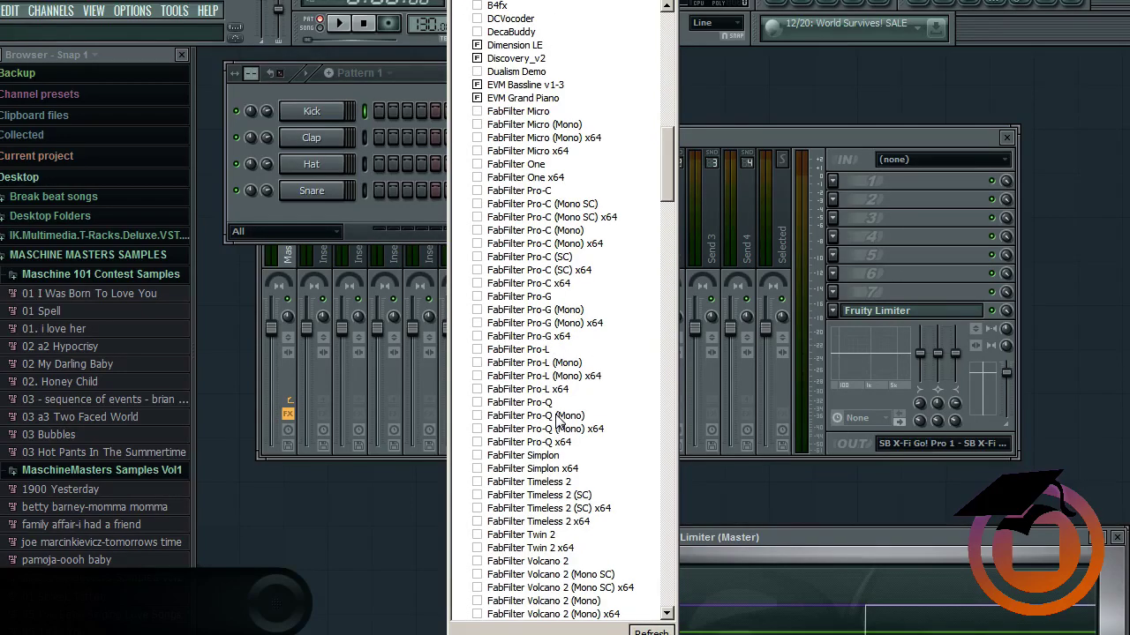
{"action": "scroll", "coordinate": [559, 423], "scroll_direction": "down", "scroll_amount": 15}
{"action": "scroll", "coordinate": [547, 397], "scroll_direction": "up", "scroll_amount": 5}
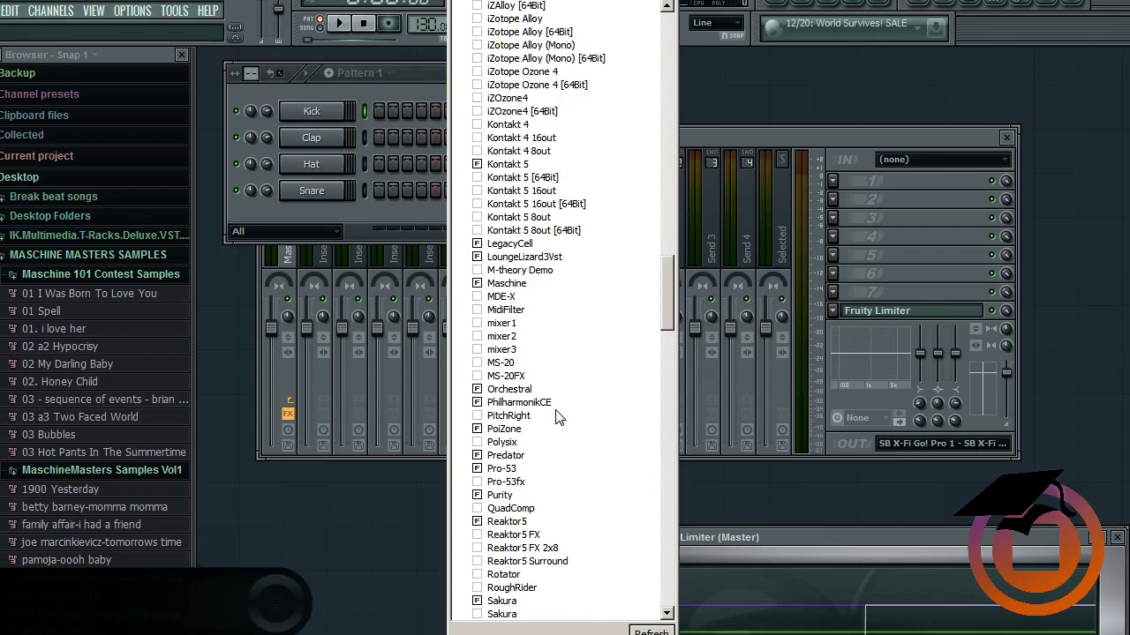
{"action": "left_click", "coordinate": [526, 284]}
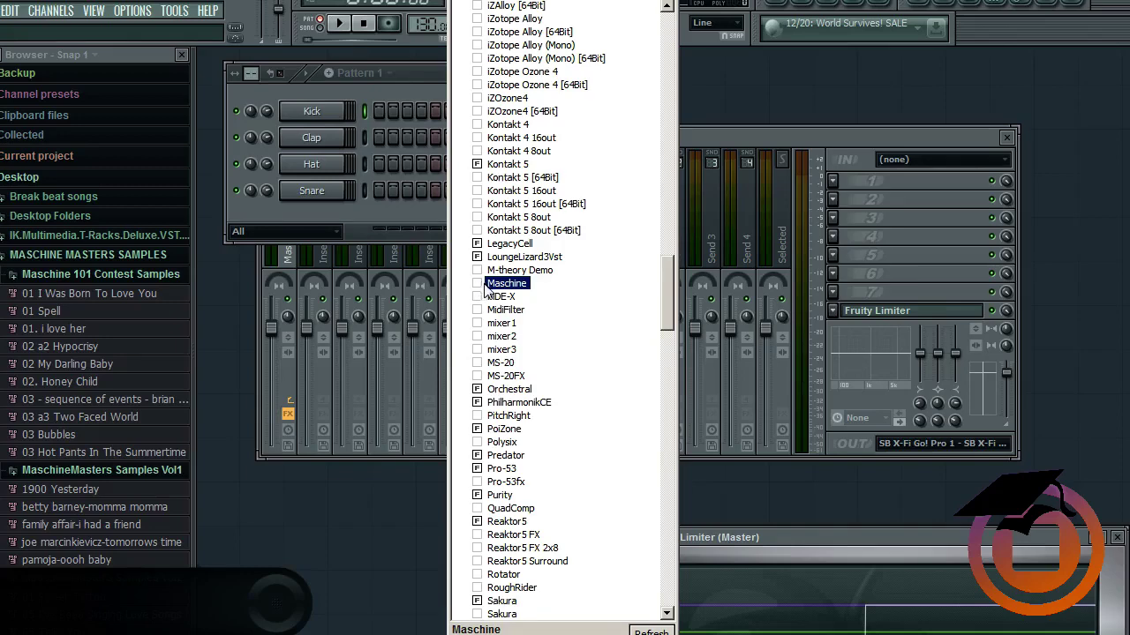
{"action": "left_click", "coordinate": [478, 283]}
{"action": "left_click", "coordinate": [672, 2]}
{"action": "left_click", "coordinate": [78, 12]}
{"action": "mouse_move", "coordinate": [55, 29]}
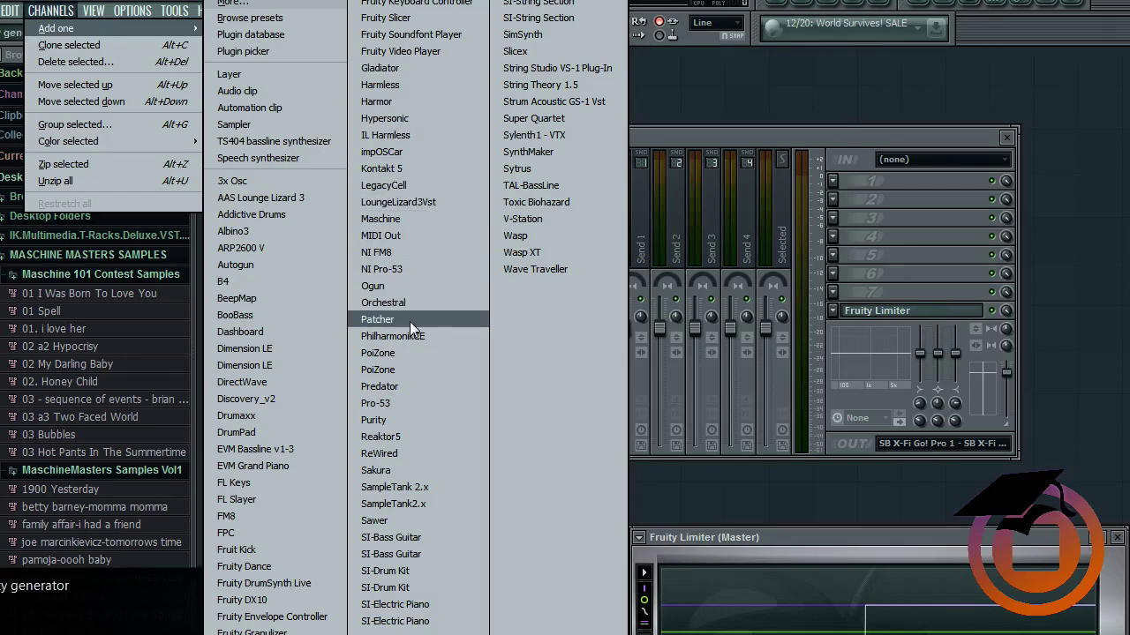
- Load Maschine from the Add one list as a new channel in the Fruity Wrapper
{"action": "left_click", "coordinate": [412, 219]}
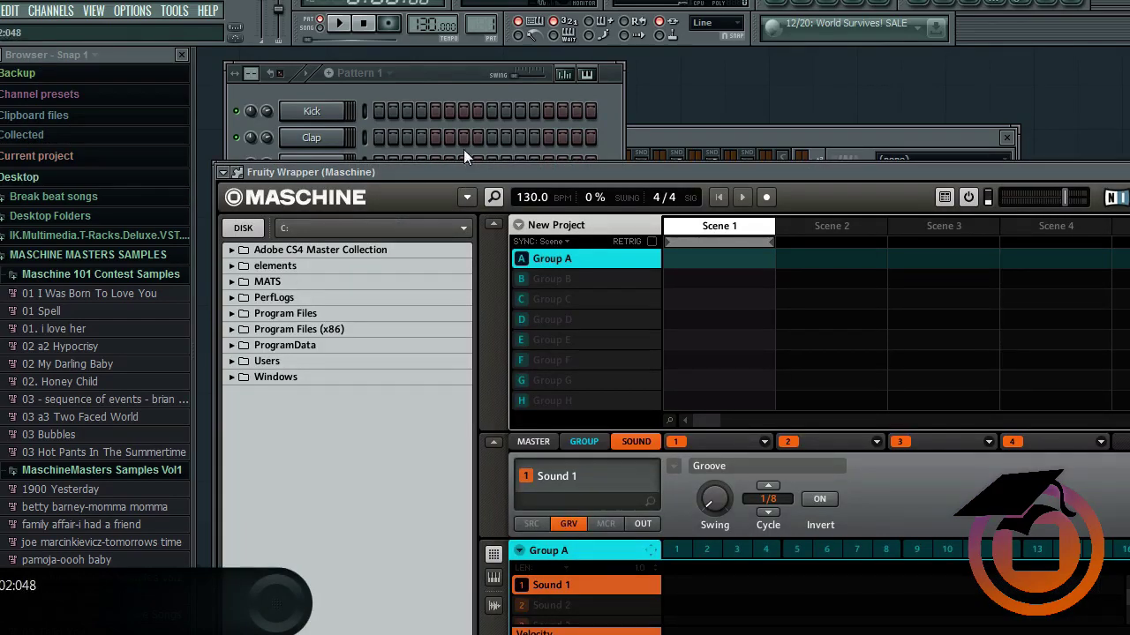
- Drag the Maschine Fruity Wrapper window up near the top of the screen
{"action": "left_click_drag", "start_coordinate": [448, 171], "coordinate": [457, 107]}
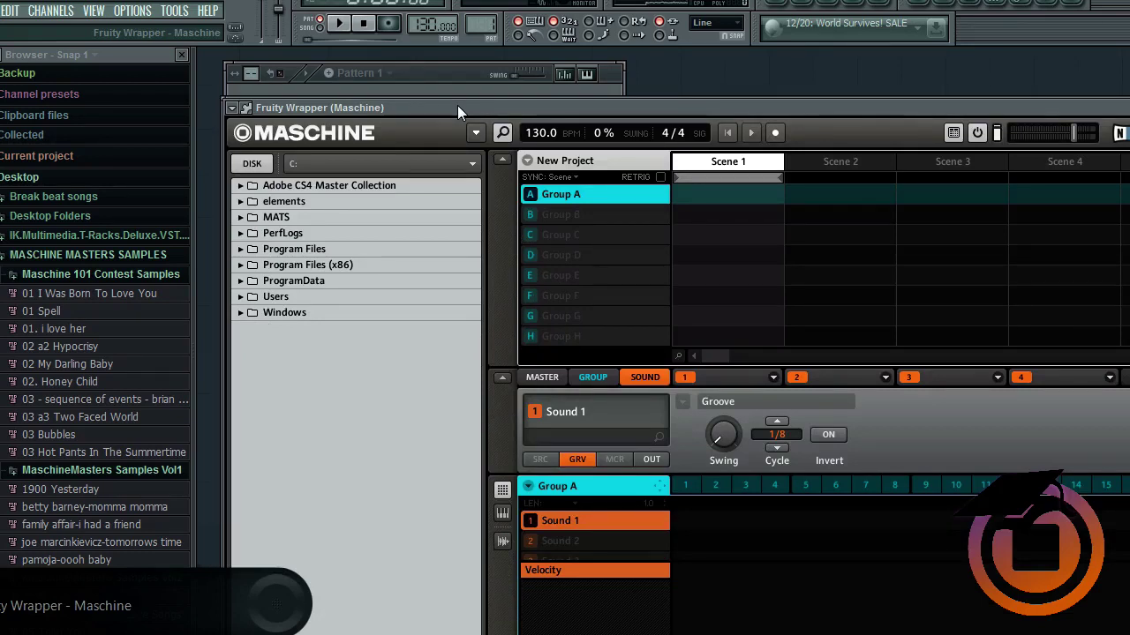
{"action": "left_click_drag", "start_coordinate": [457, 105], "coordinate": [448, 86]}
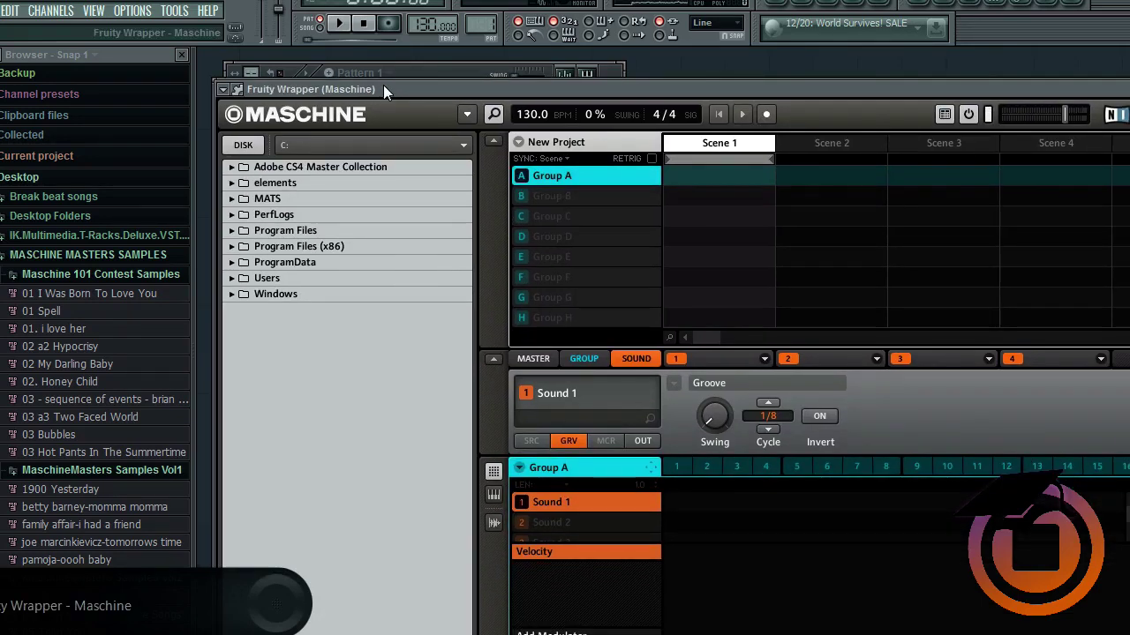